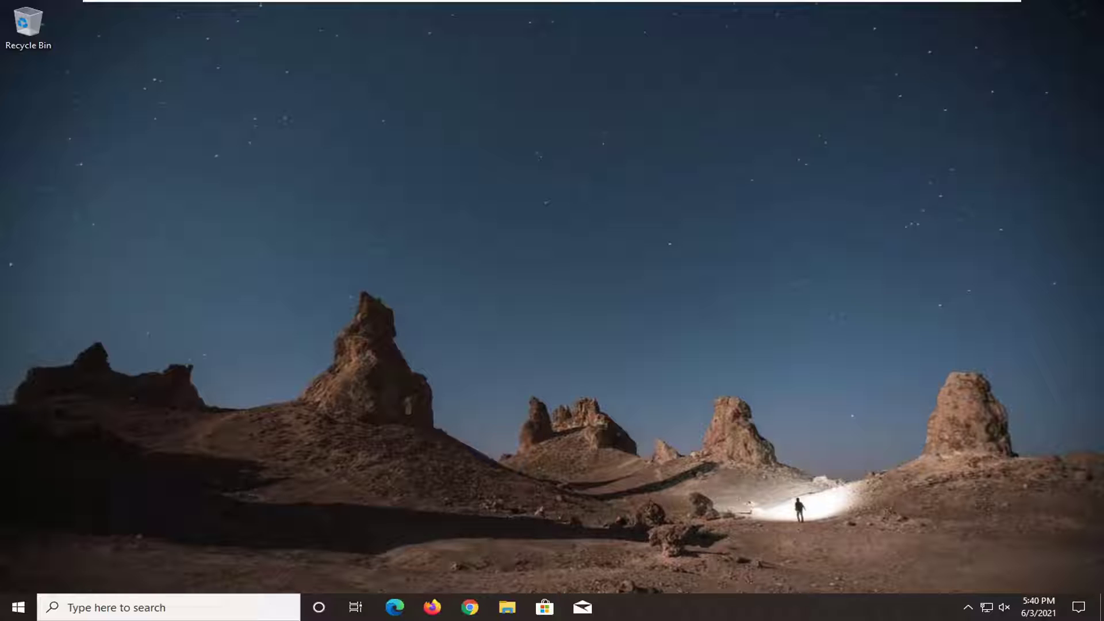
# Open Windows Settings from the Start menu and nudge its window slightly right
pyautogui.click(17, 607)
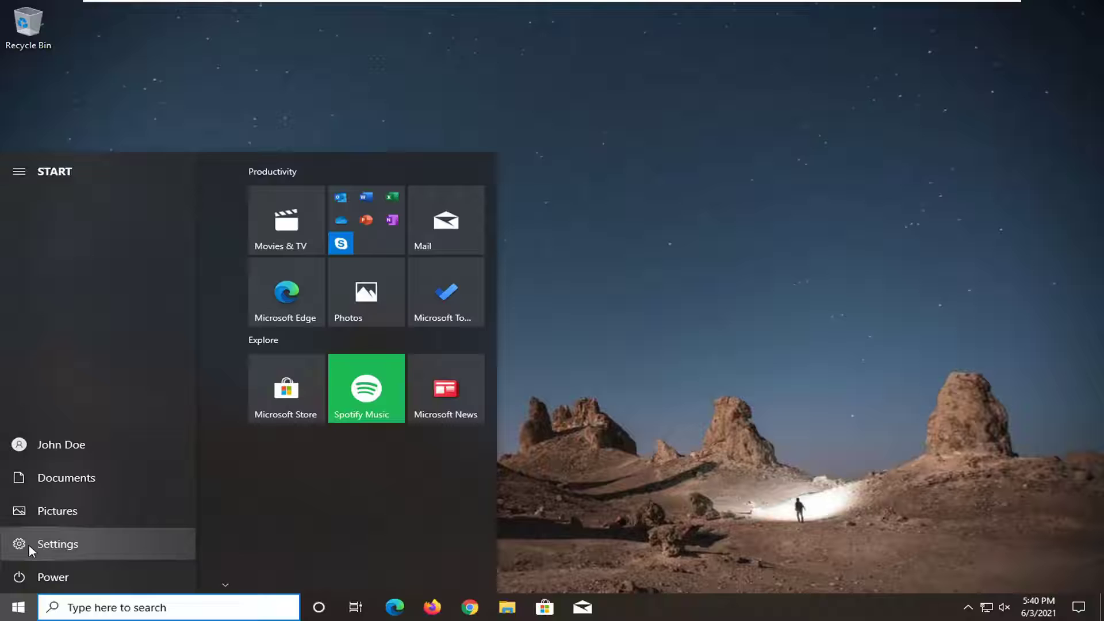
pyautogui.click(64, 545)
pyautogui.moveTo(444, 61); pyautogui.dragTo(473, 61)
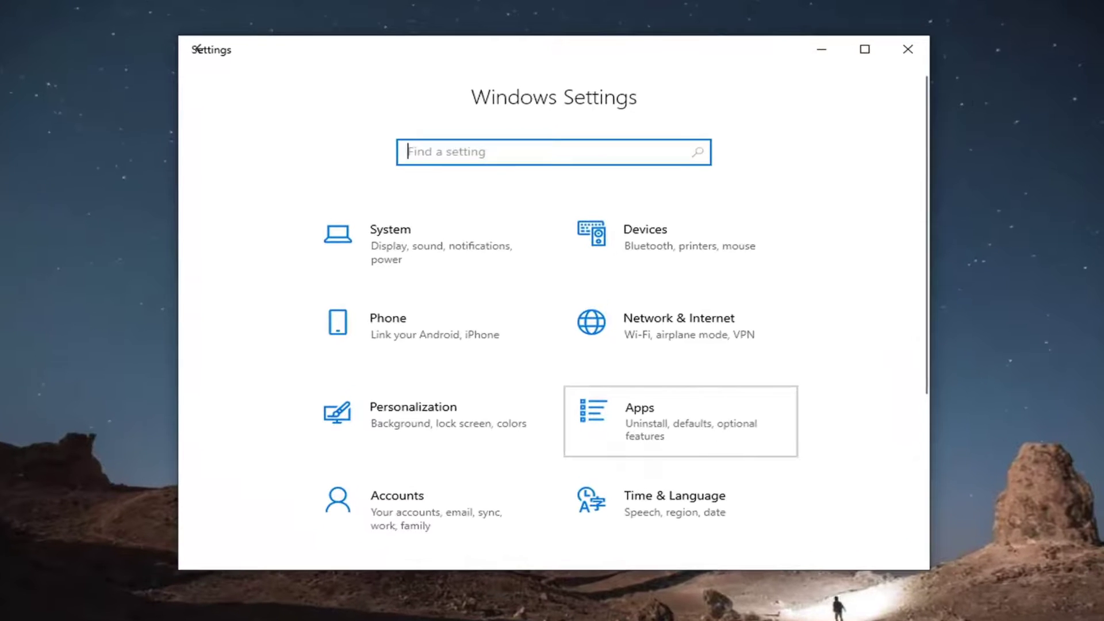
# Filter the Apps & features list by 'feed' to show only Feedback Hub
pyautogui.click(681, 422)
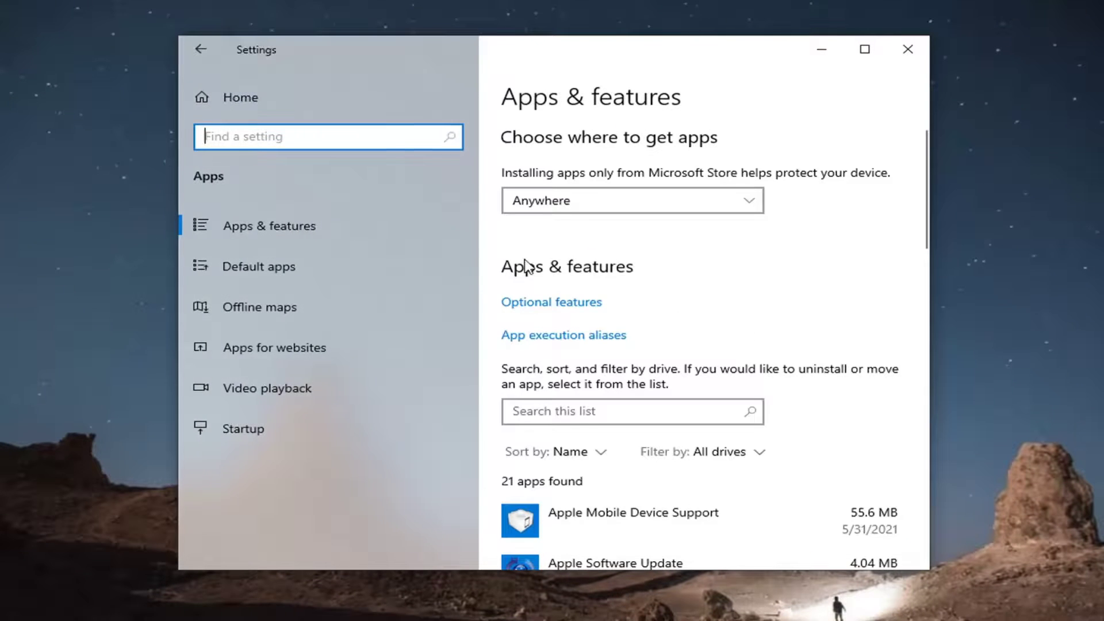
pyautogui.scroll(-2, 541, 382)
pyautogui.scroll(-1, 537, 320)
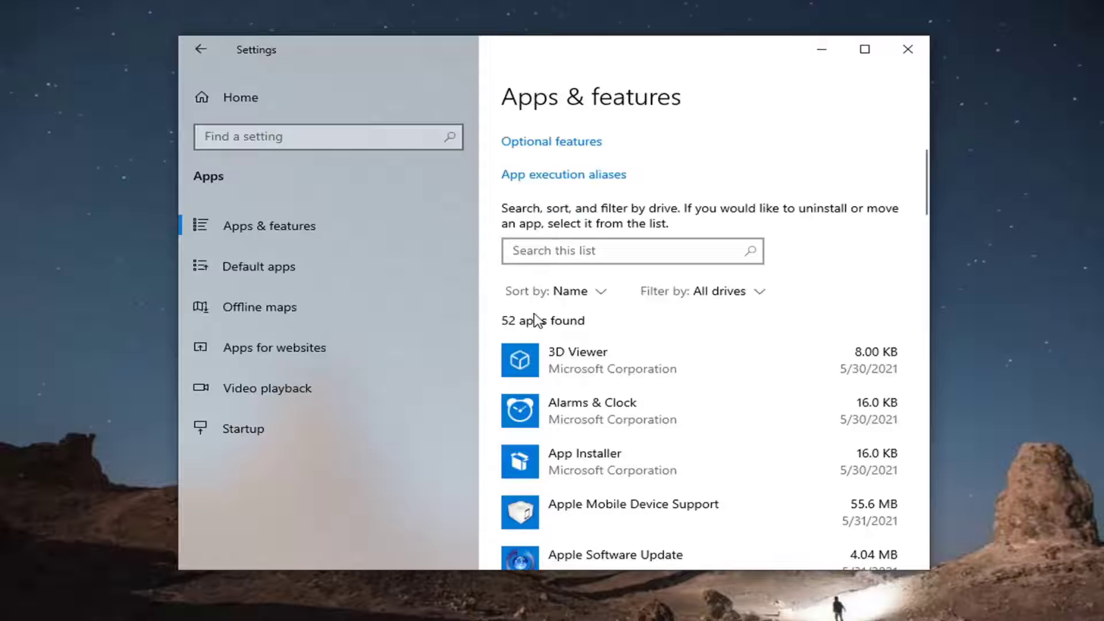
pyautogui.click(561, 250)
pyautogui.write('feed')
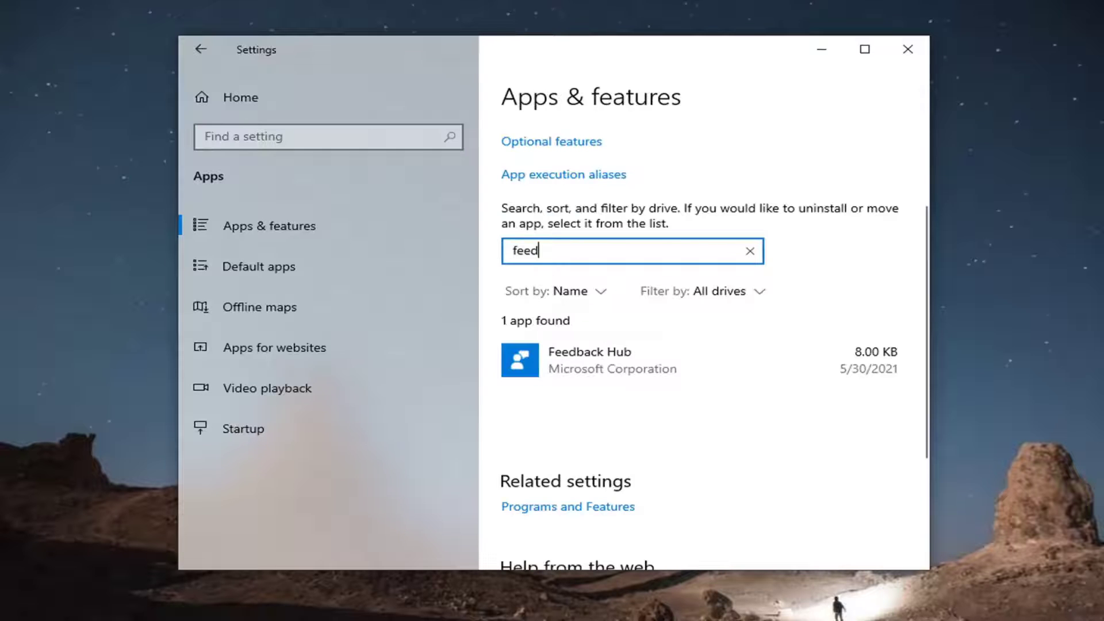
# Uninstall Feedback Hub and confirm removal of the app and its data
pyautogui.click(648, 376)
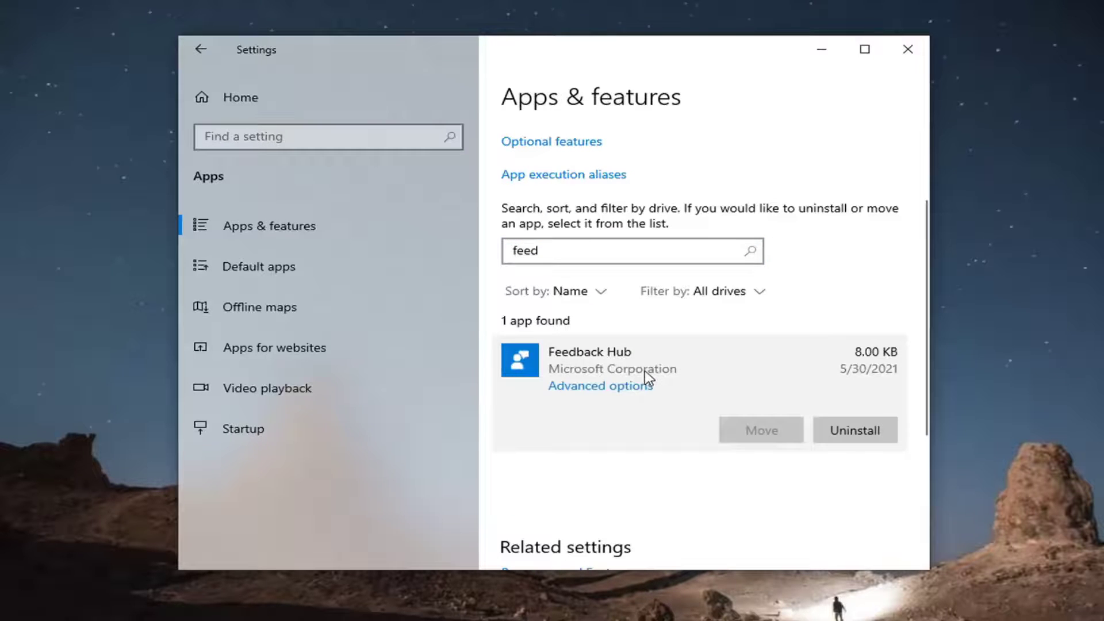
pyautogui.click(855, 429)
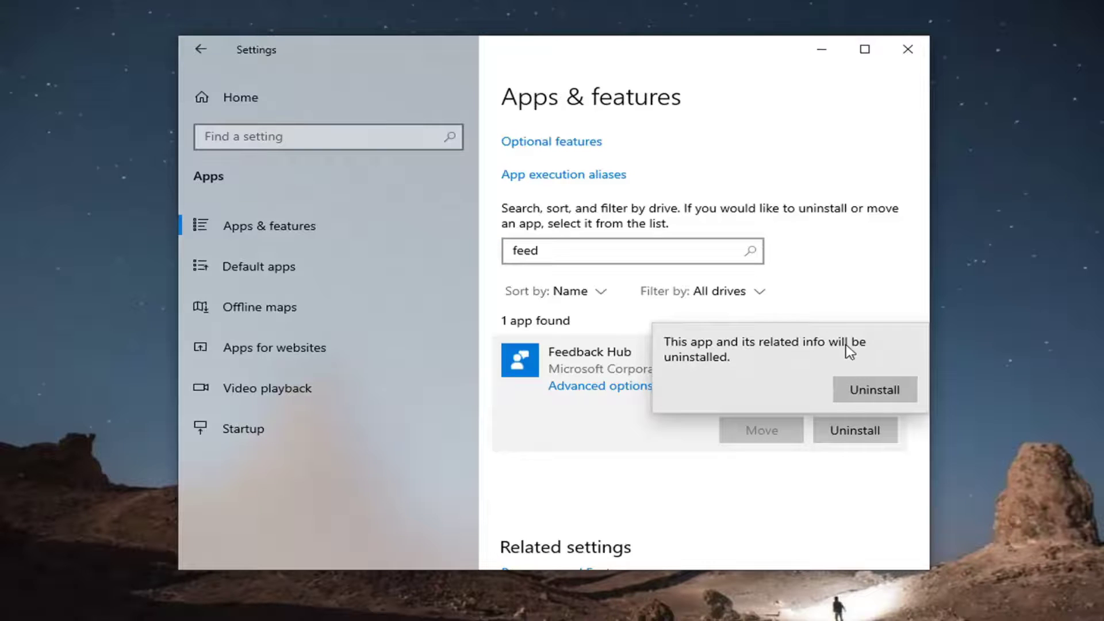
pyautogui.click(874, 389)
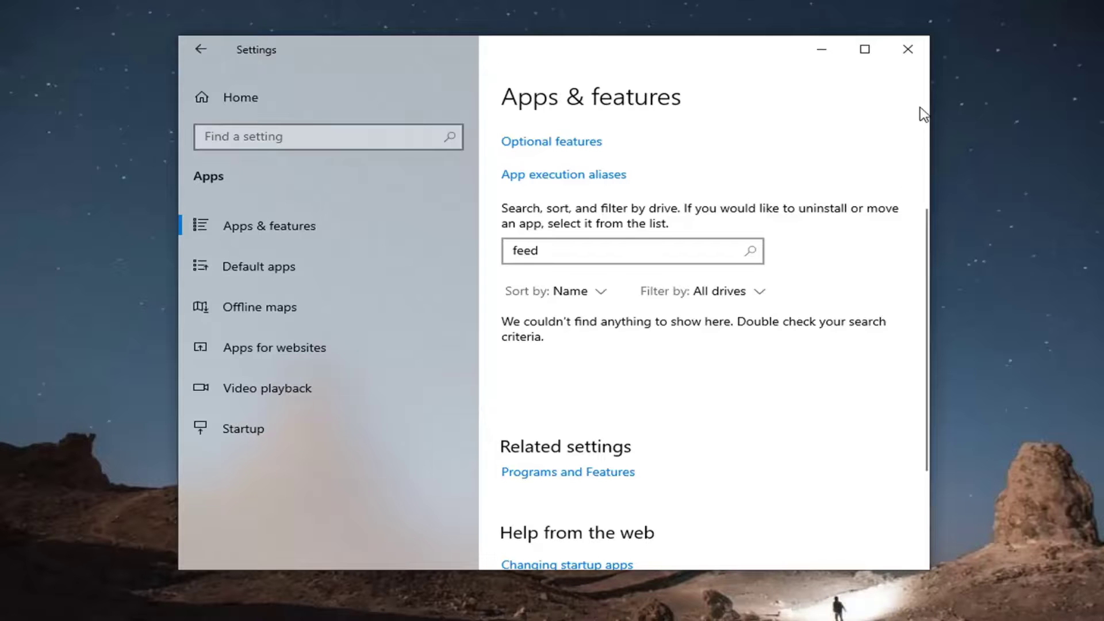
# Close the Windows Settings window to return to the desktop
pyautogui.click(875, 41)
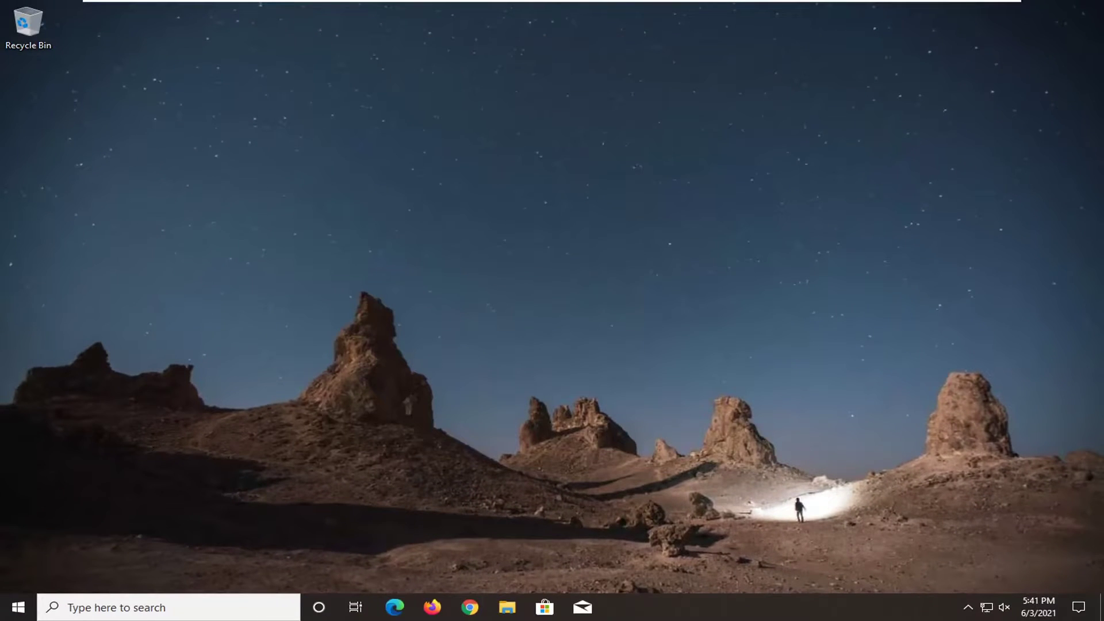